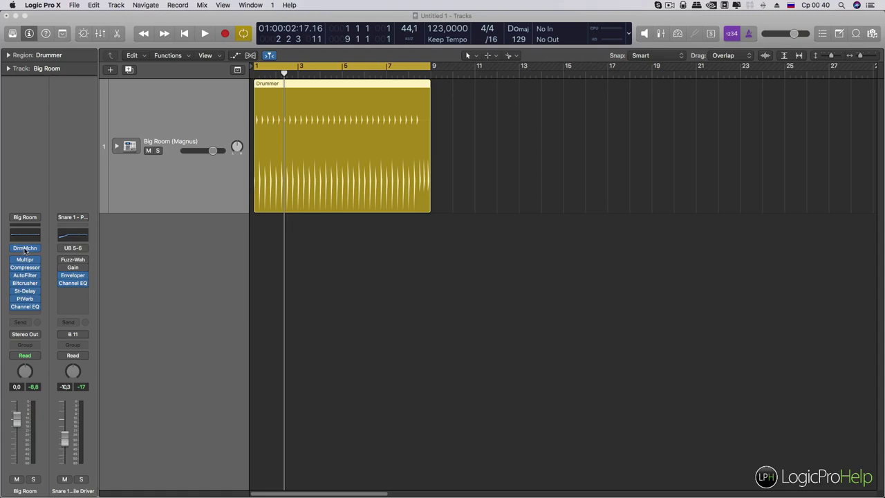
- Open Drum Machine Designer for the Big Room track, select the Snare 1 pad and show its snare sounds in the Library
click(25, 247)
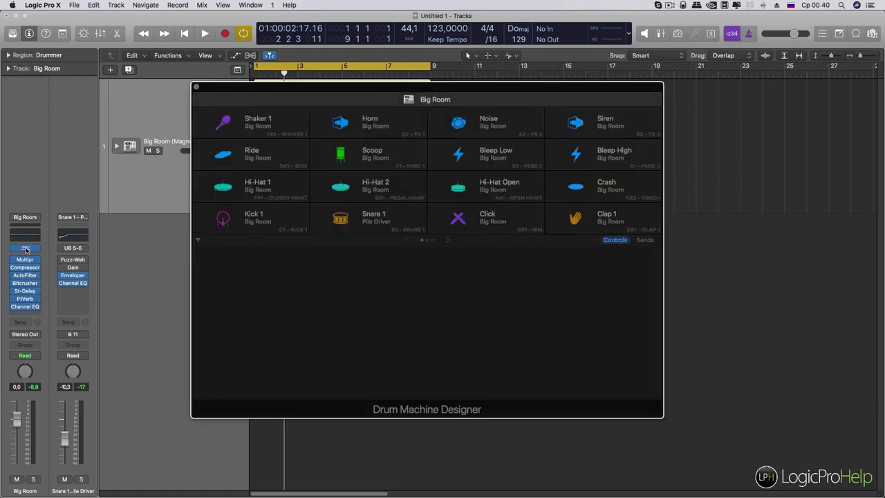
drag(359, 88, 457, 127)
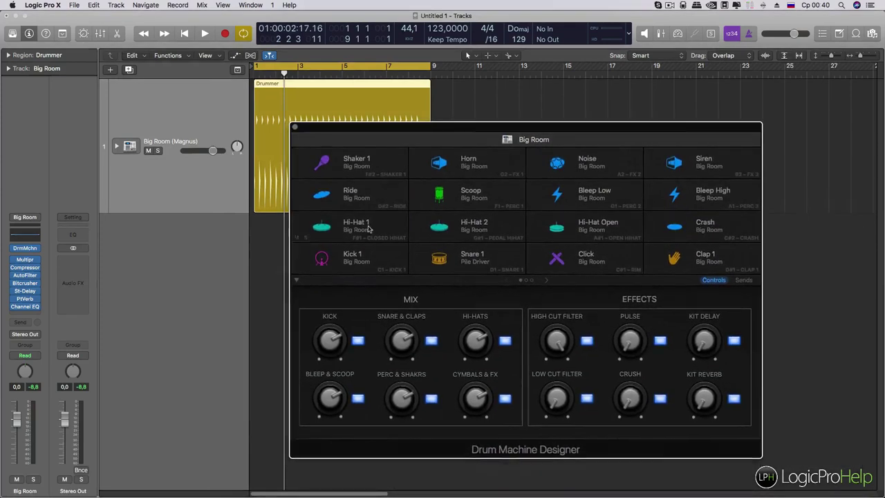
click(476, 264)
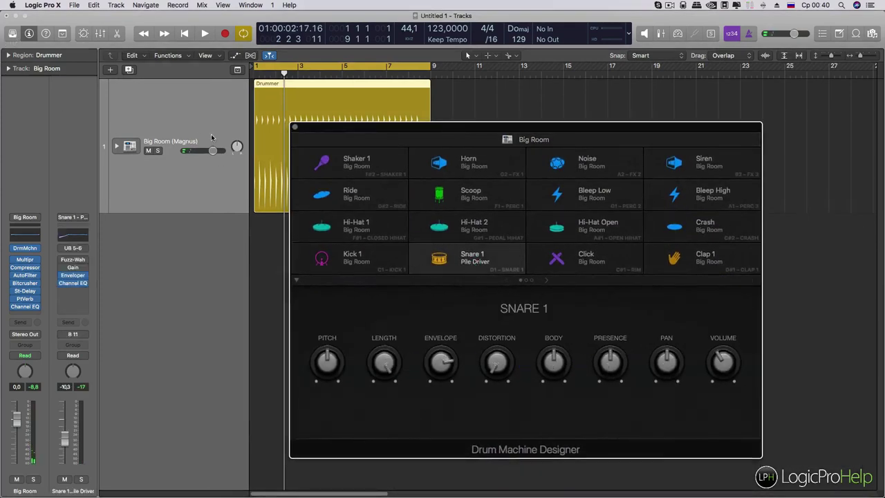
click(12, 33)
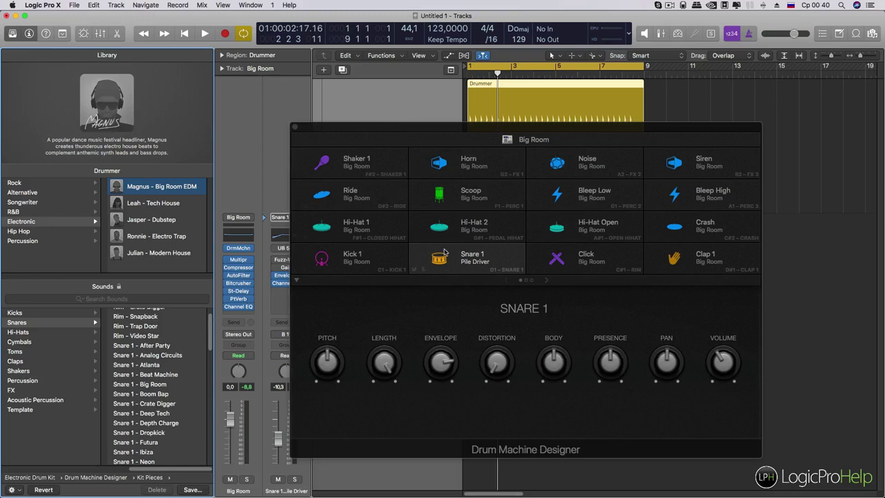
scroll(157, 377, down, 3)
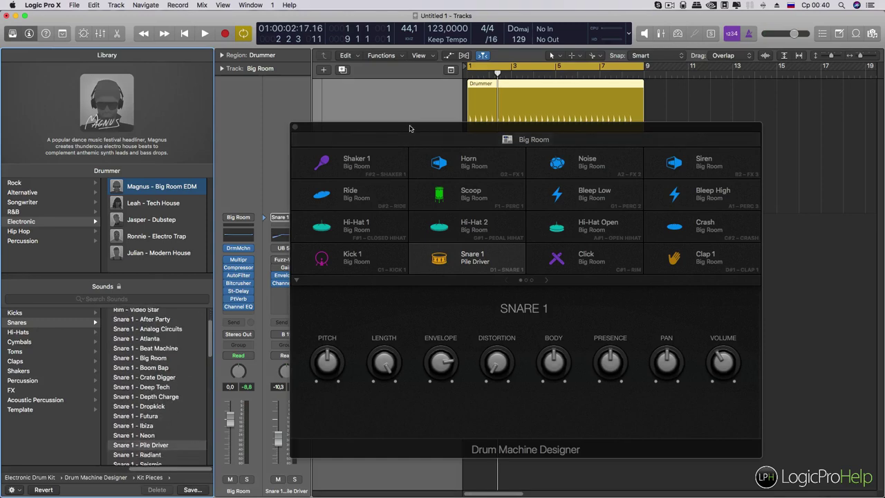
- Play the Drummer region with the Pile Driver snare, uncovering the region first, and audition the Snare 1 pad
drag(415, 129, 532, 240)
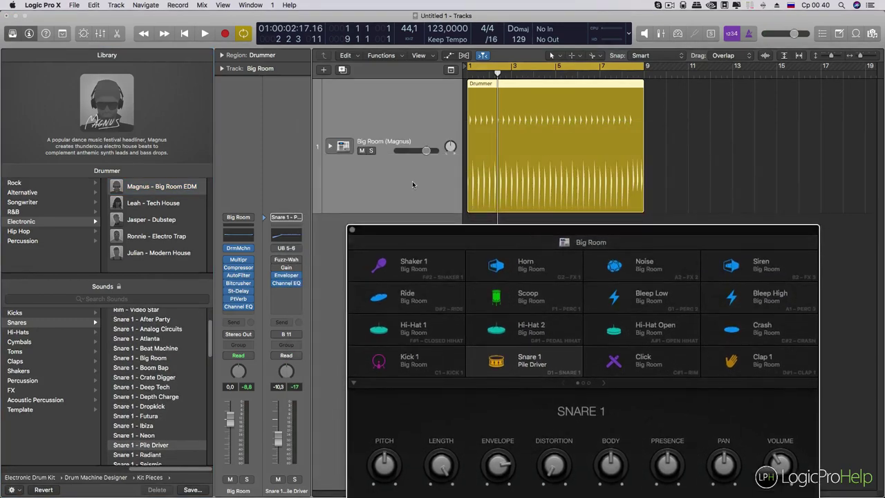
key(space)
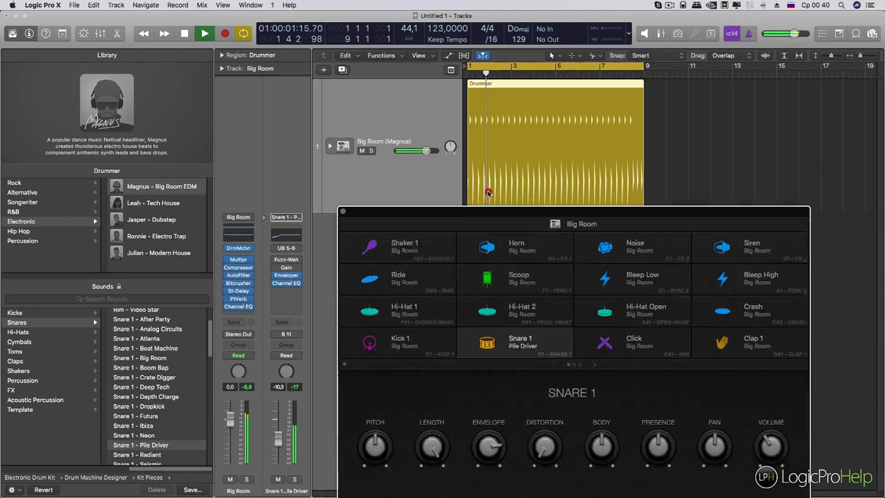
key(space)
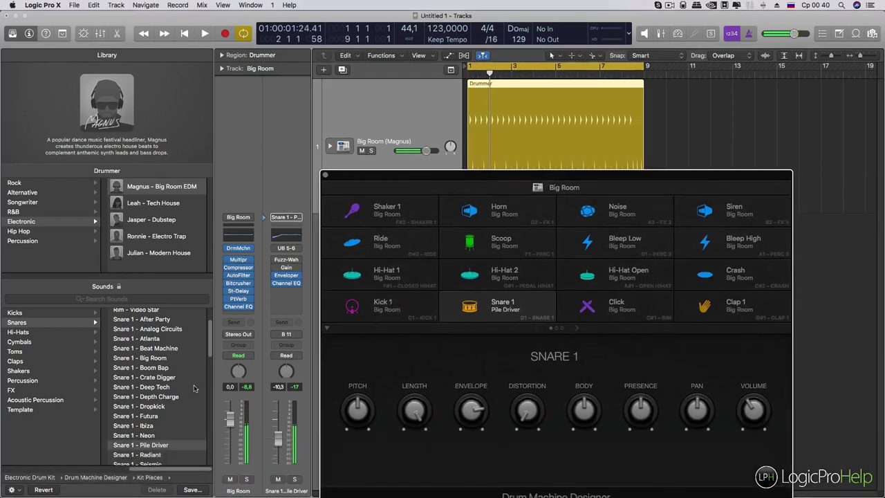
click(408, 304)
click(465, 302)
- Replace the Snare 1 pad's sound with Snare 1 - Deep Tech from the snare sounds and play the pattern to hear it
scroll(140, 377, down, 5)
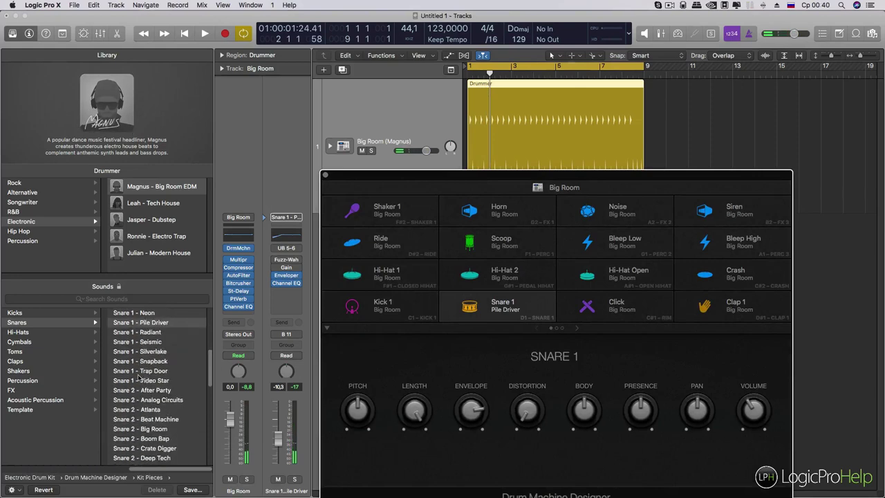
scroll(141, 377, up, 4)
scroll(140, 377, down, 5)
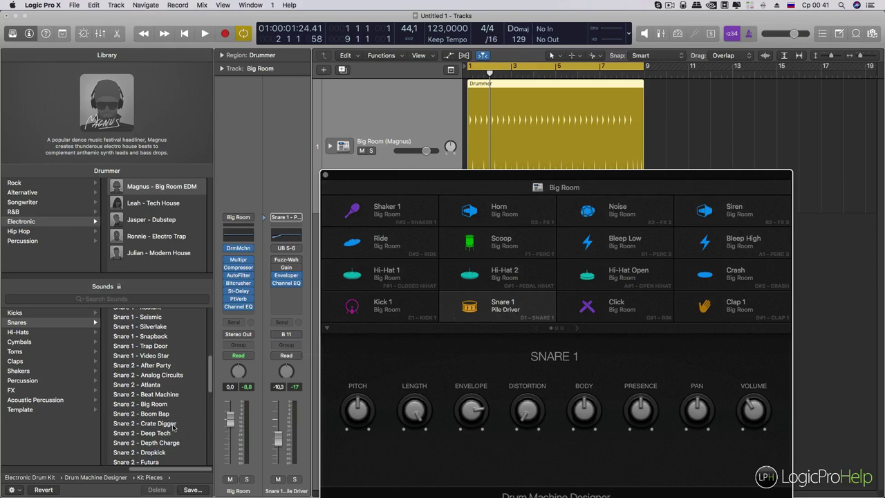
scroll(173, 428, down, 3)
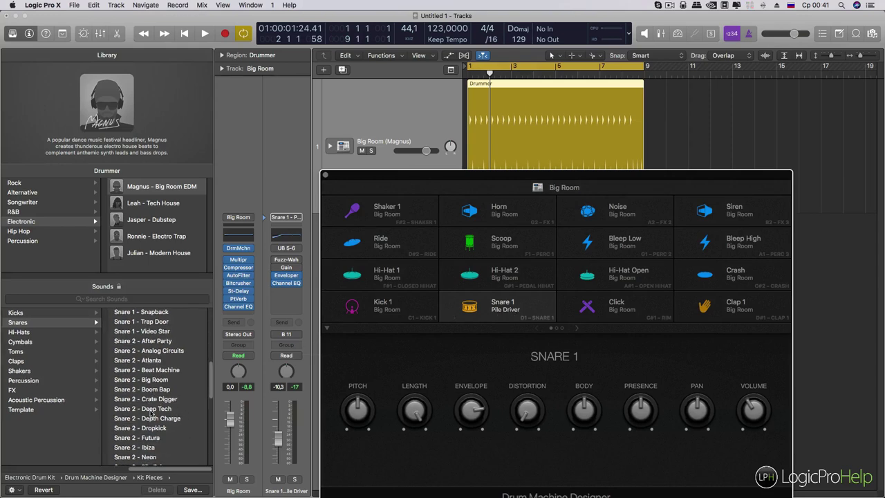
click(151, 411)
scroll(153, 367, up, 5)
scroll(154, 368, up, 3)
click(150, 350)
key(space)
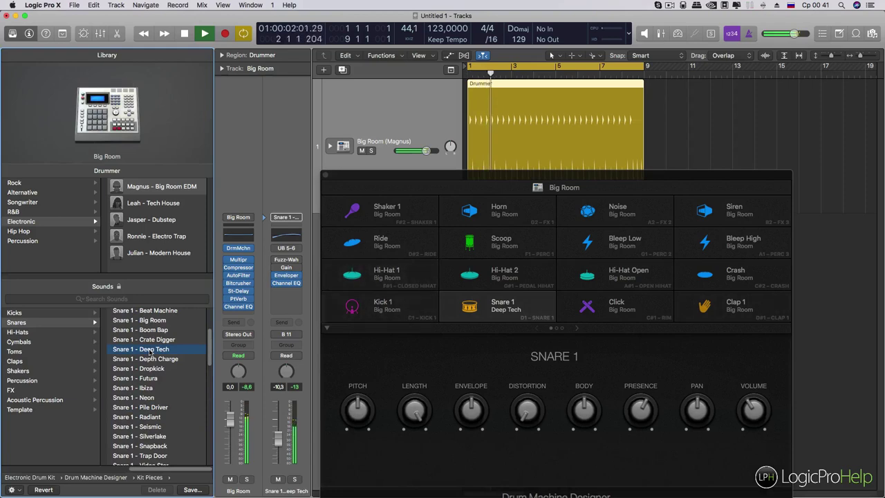
key(space)
- Hide the Library, move Drum Machine Designer over the tracks area and audition the Snare 1 pad
click(11, 33)
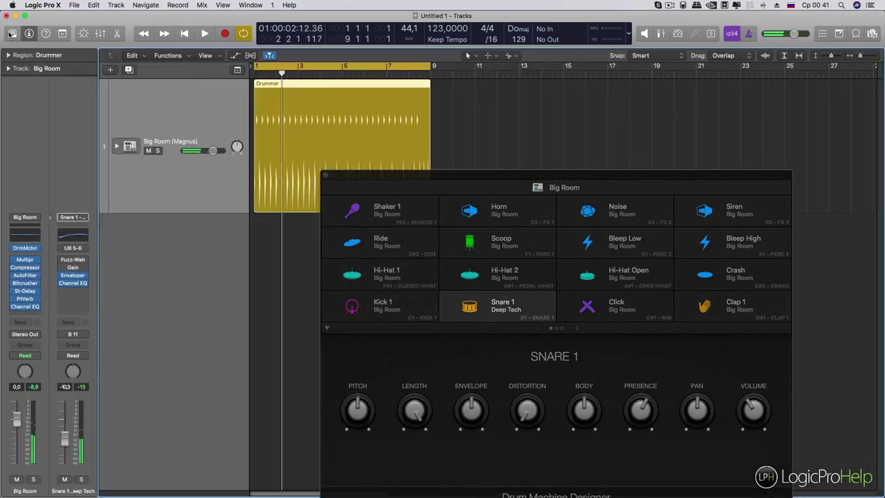
drag(416, 180, 383, 89)
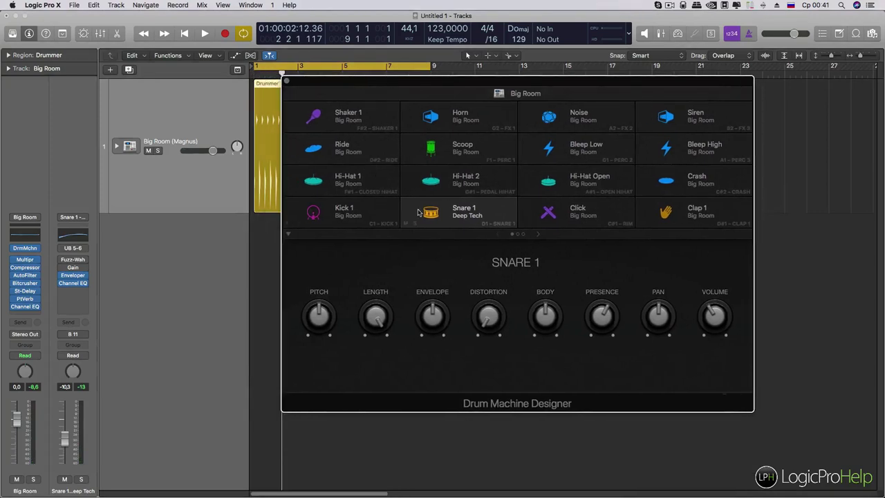
drag(461, 85, 424, 225)
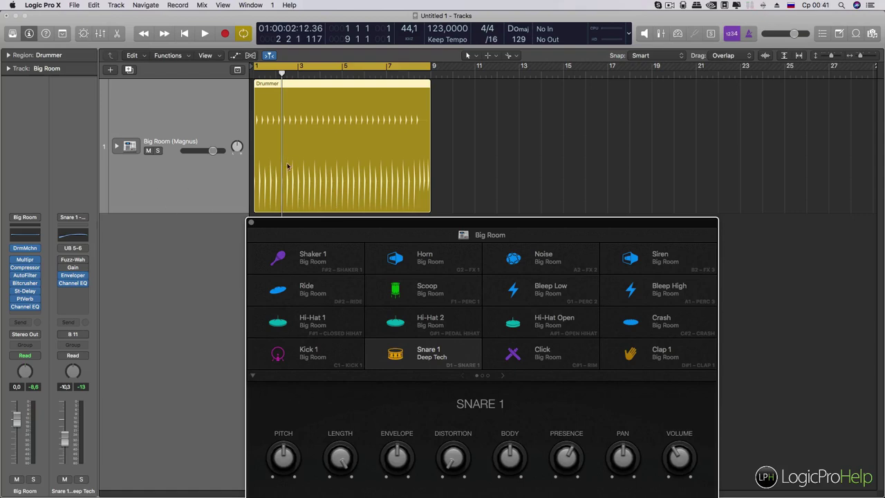
drag(388, 224, 416, 111)
click(401, 230)
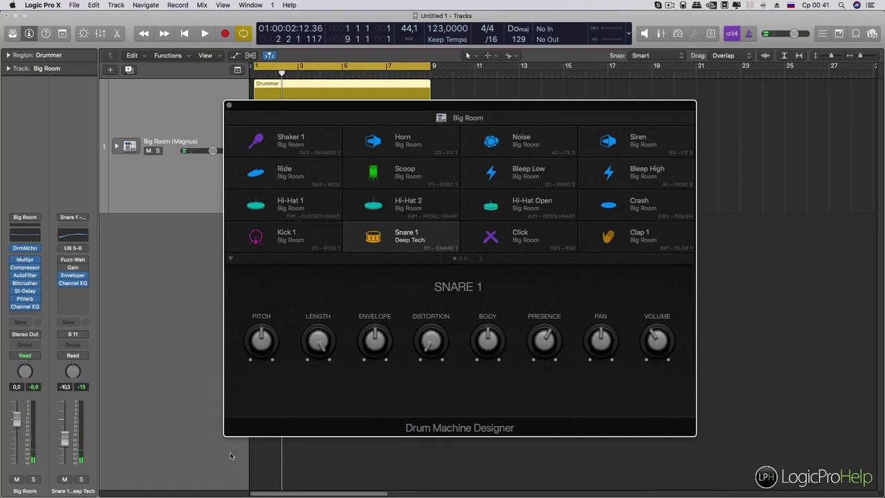
- Switch to Finder and load KickDtrax8.wav from the Tape folder onto the Kick 1 pad
click(27, 482)
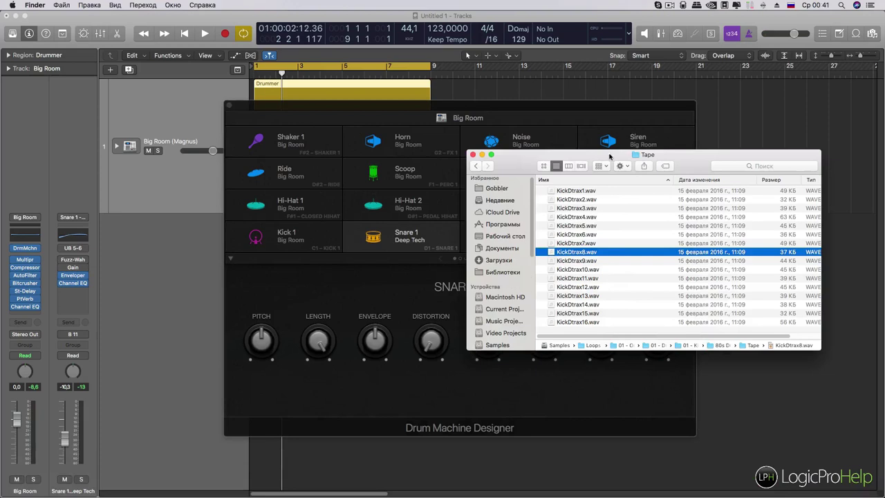
drag(610, 156, 670, 133)
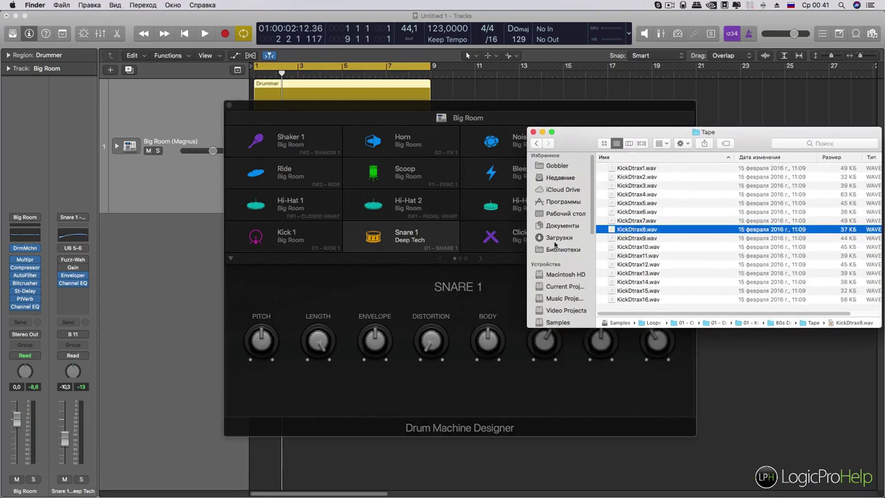
drag(630, 229, 302, 235)
click(287, 241)
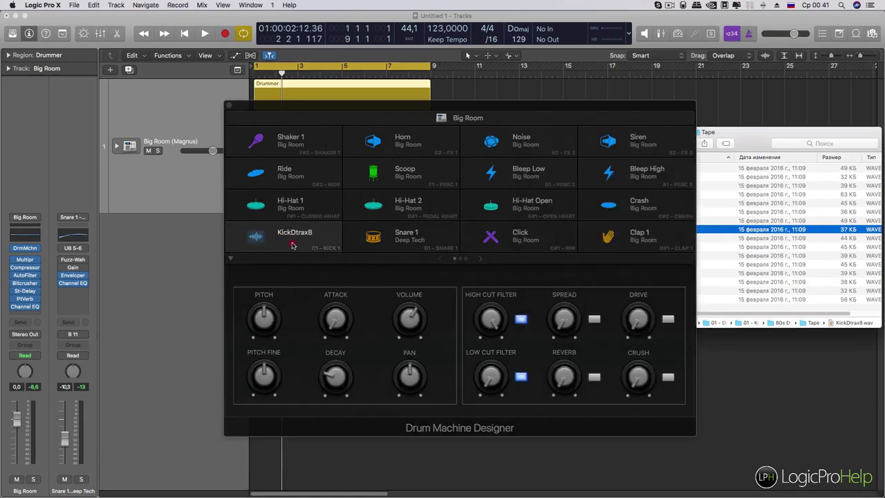
- Audition the KickDtrax8 pad and play the Drummer region to hear the replaced kick in the pattern
click(238, 229)
click(291, 244)
click(283, 239)
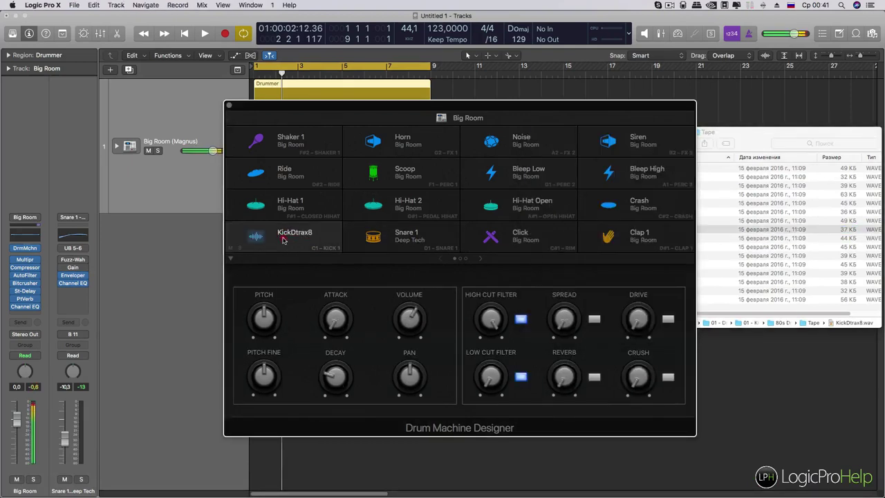
click(289, 240)
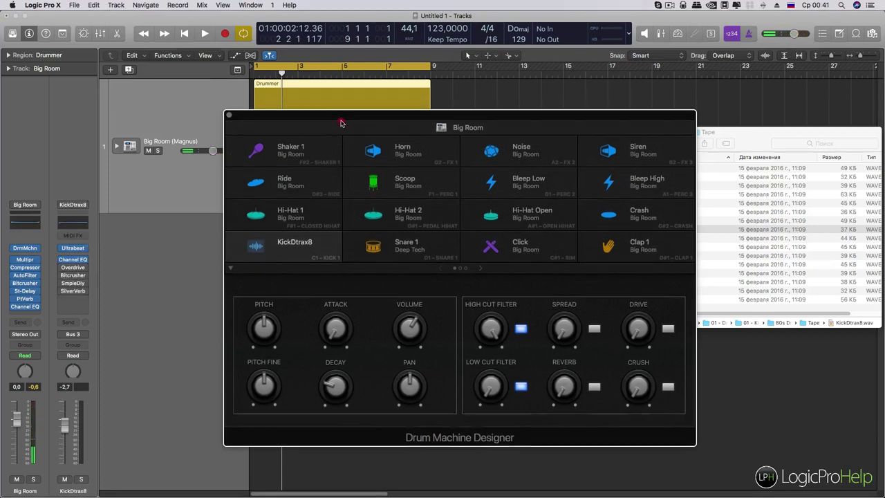
drag(340, 114, 341, 132)
key(space)
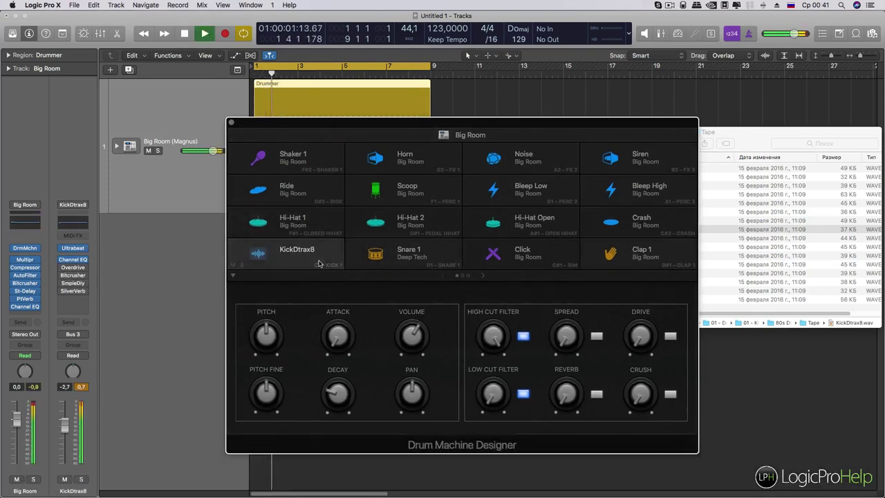
key(space)
- Select the Snare 1 pad and browse all files from the bookmarked Loops and Samples folder to 01 - One Shots
click(356, 256)
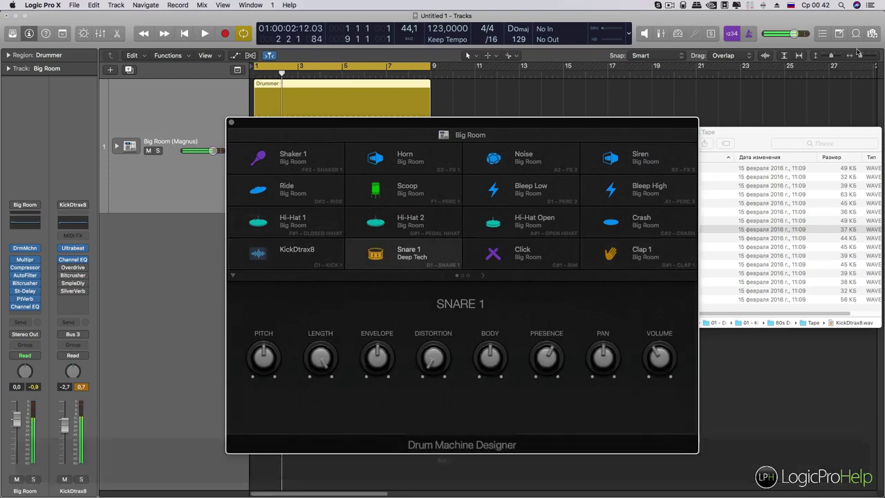
click(873, 33)
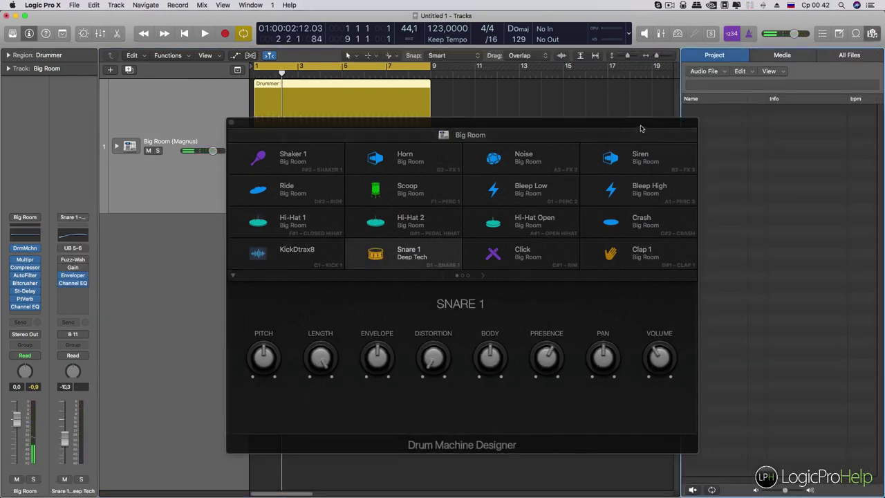
drag(642, 129, 558, 130)
click(849, 56)
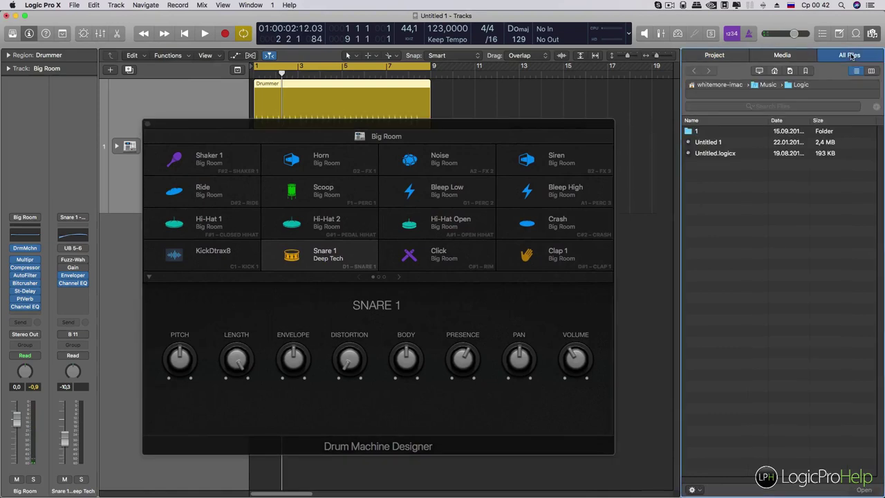
click(805, 72)
double_click(720, 131)
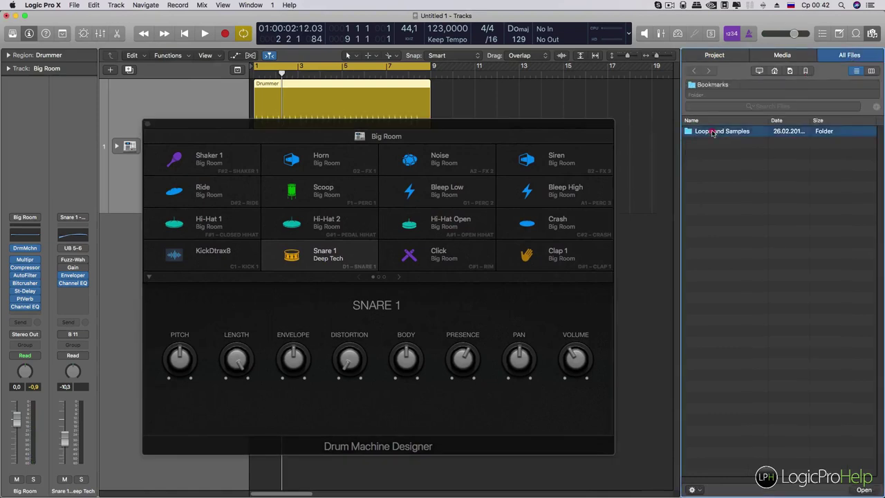
double_click(722, 132)
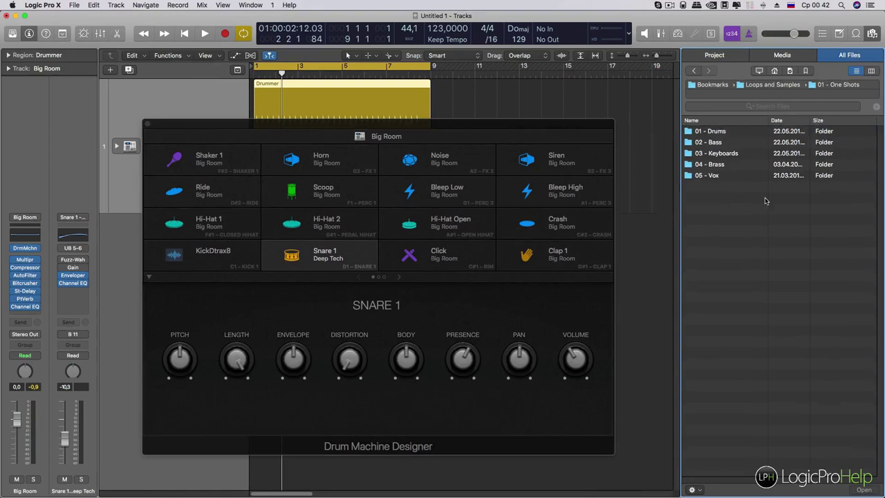
- Open 01 - Drums, 02 - Claps and Snares and 100 Deep House Claps & Snares, widening the file name column
double_click(717, 133)
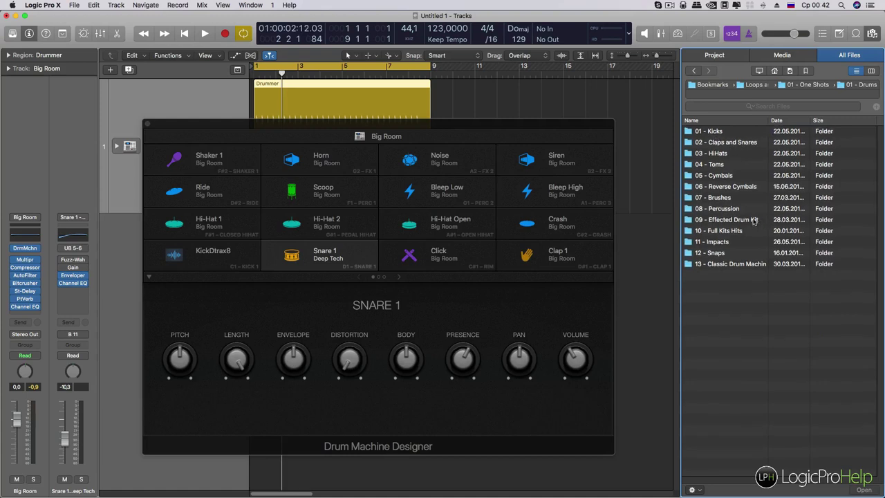
double_click(718, 143)
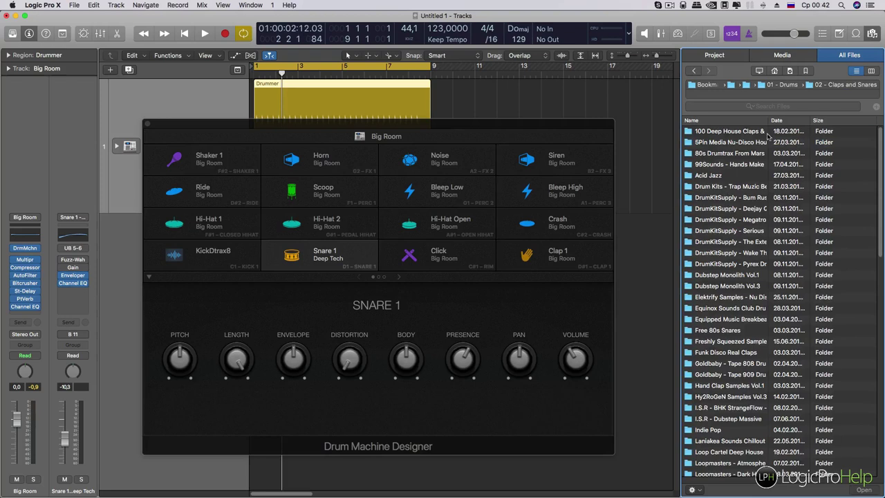
drag(767, 120, 813, 120)
double_click(746, 131)
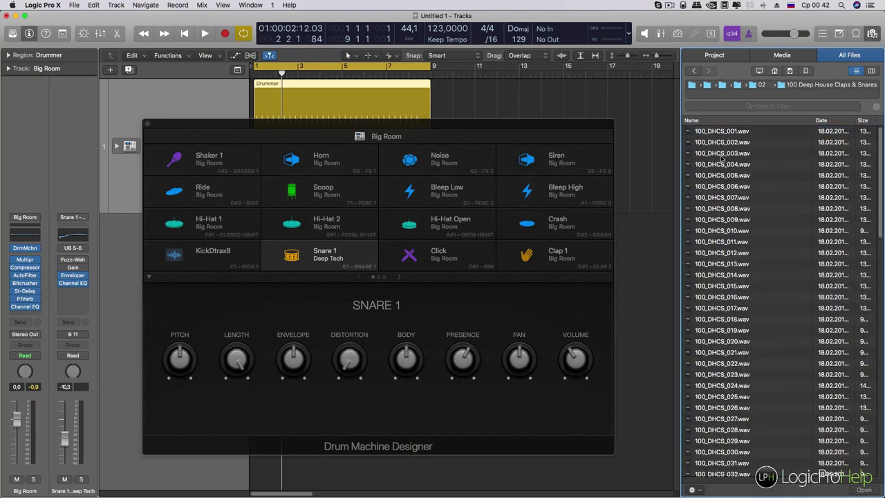
- Preview several samples in the 100 Deep House Claps & Snares folder and load 100_DHCS_015.wav onto the Snare 1 pad
click(721, 154)
click(726, 208)
click(726, 253)
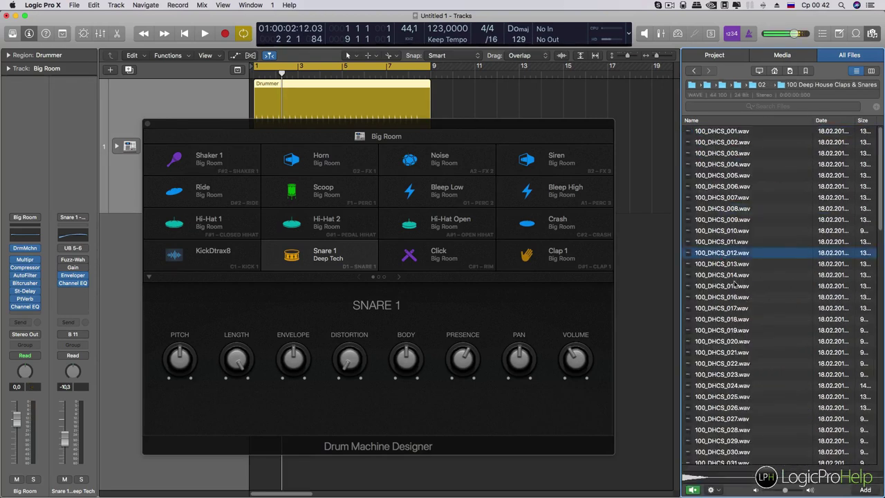
click(727, 287)
drag(727, 296, 329, 262)
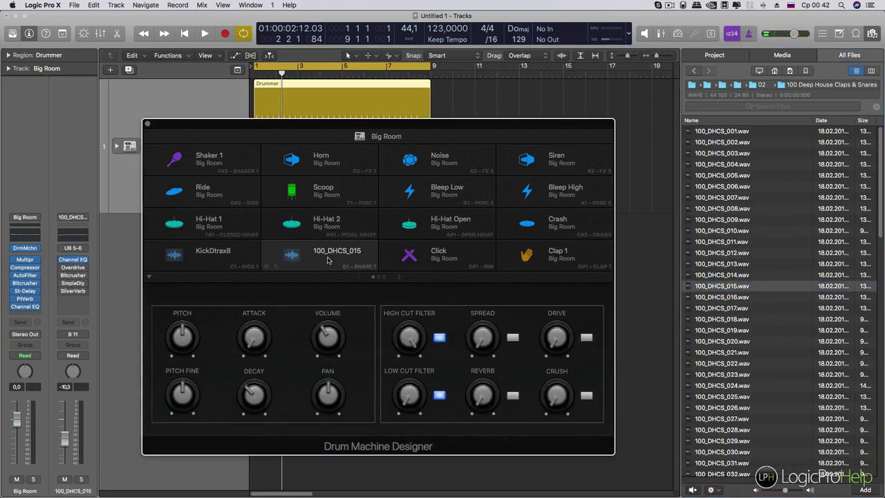
- Play the Drummer region and lower the 100_DHCS_015 pad's pitch to A#2 while listening to the pattern
key(space)
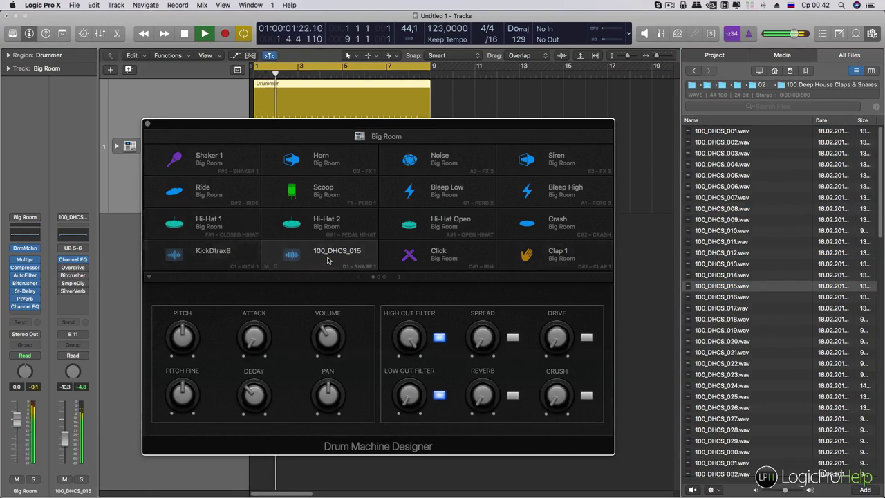
key(space)
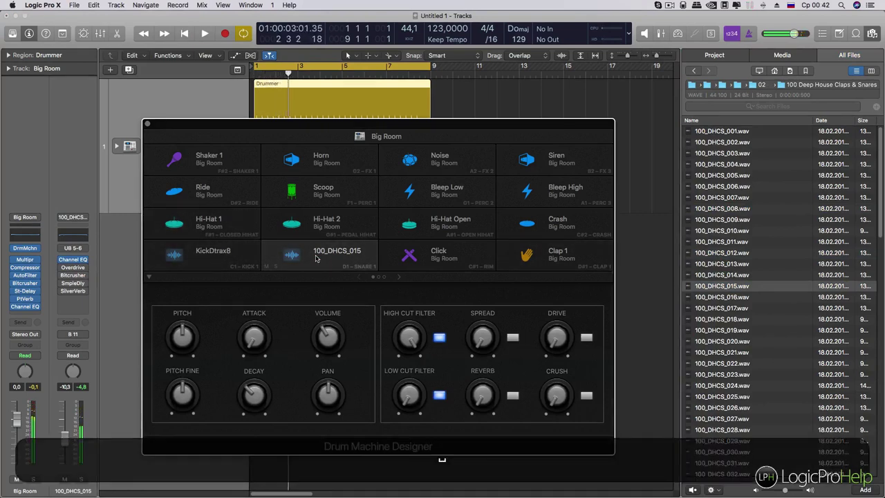
key(space)
mouse_move(184, 330)
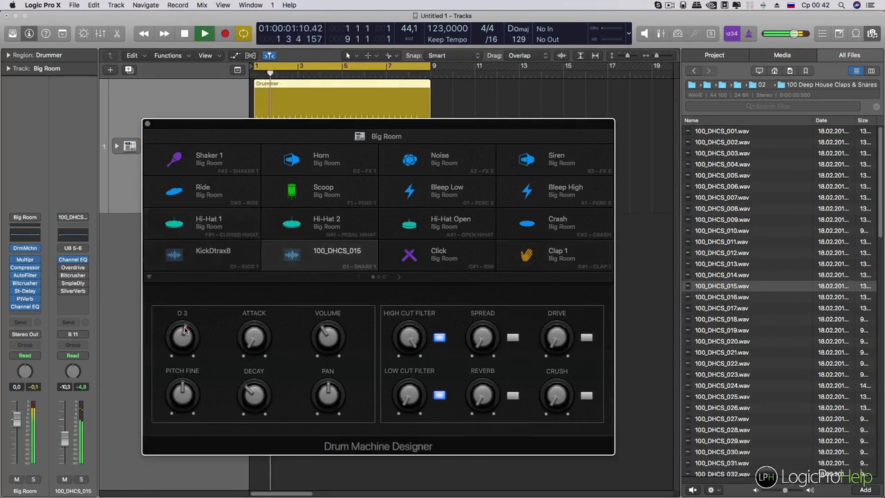
mouse_move(184, 330)
mouse_down()
mouse_move(185, 346)
mouse_move(179, 332)
mouse_up()
key(space)
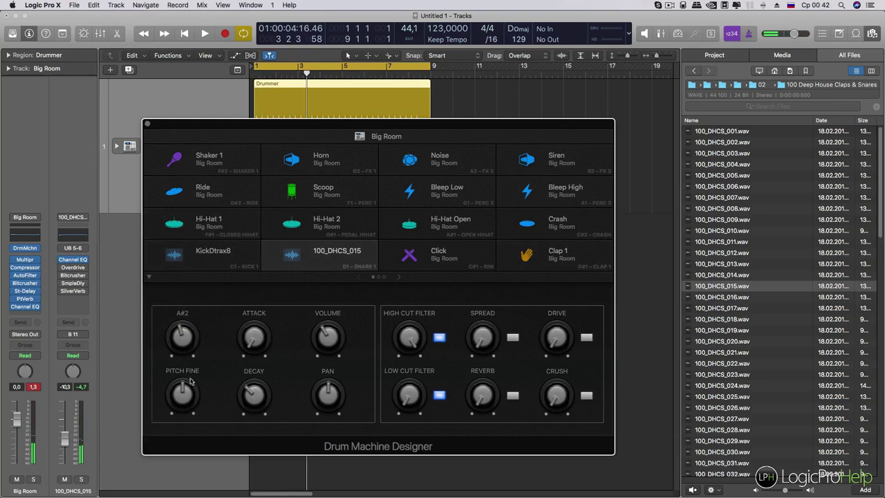
- Audition the KickDtrax8, Horn, Noise and Siren pads, moving the Drum Machine Designer window clear of the track header
click(230, 260)
drag(179, 335, 179, 332)
drag(451, 126, 577, 141)
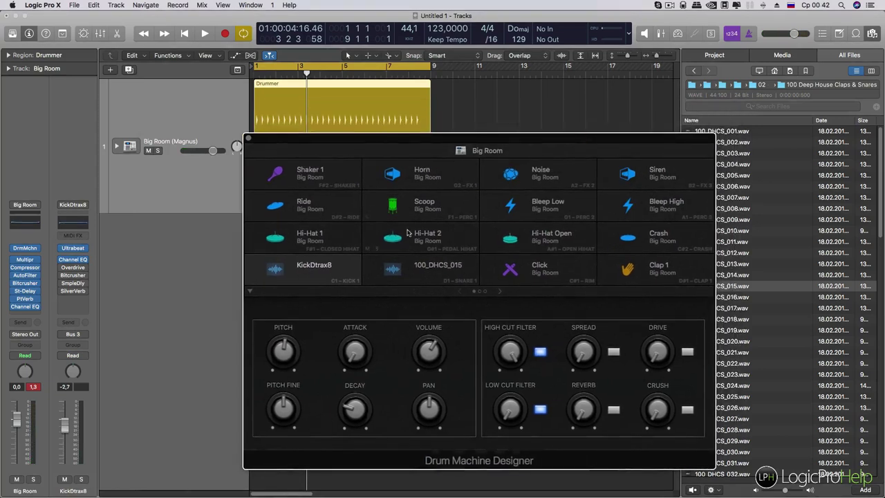
click(447, 178)
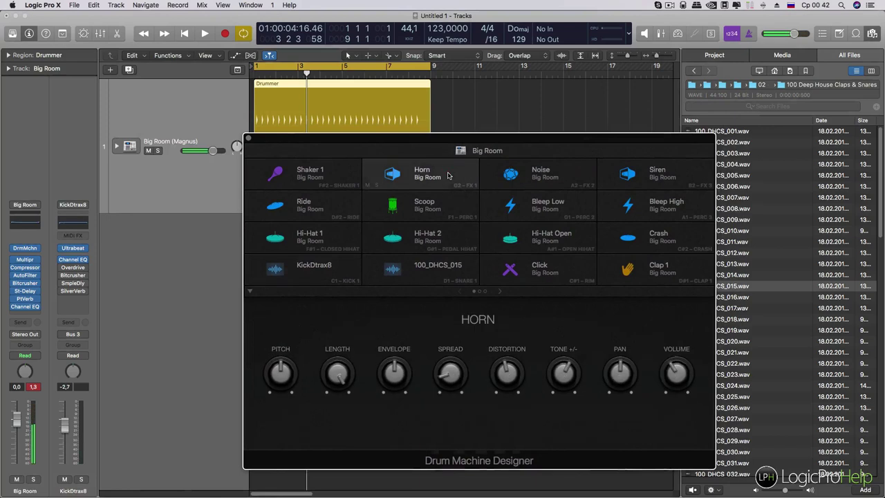
click(565, 173)
click(669, 170)
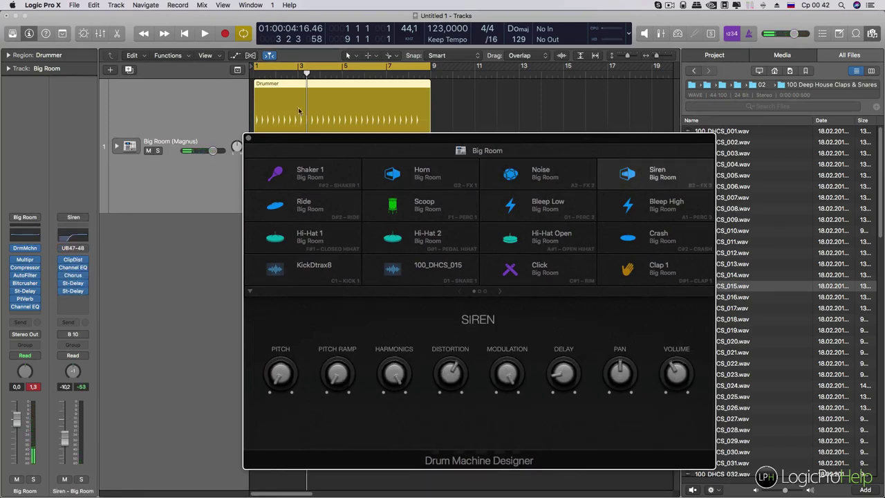
drag(320, 137, 292, 153)
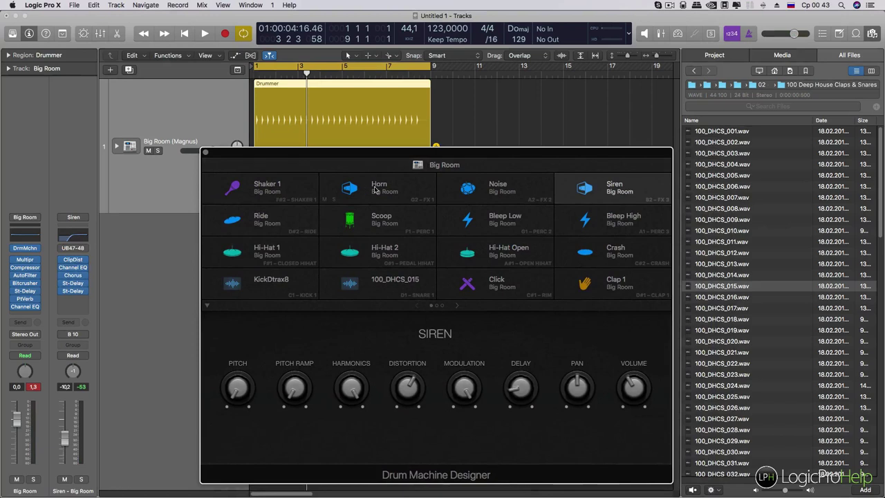
drag(282, 150, 282, 138)
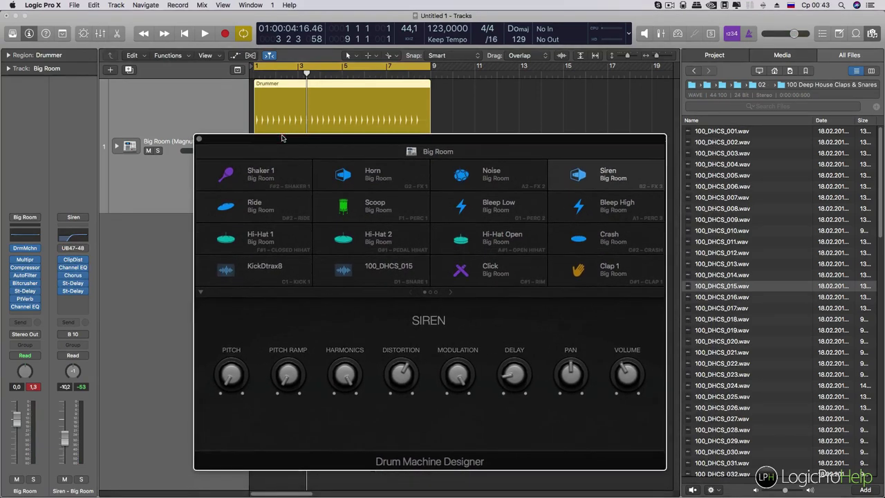
drag(357, 140, 369, 130)
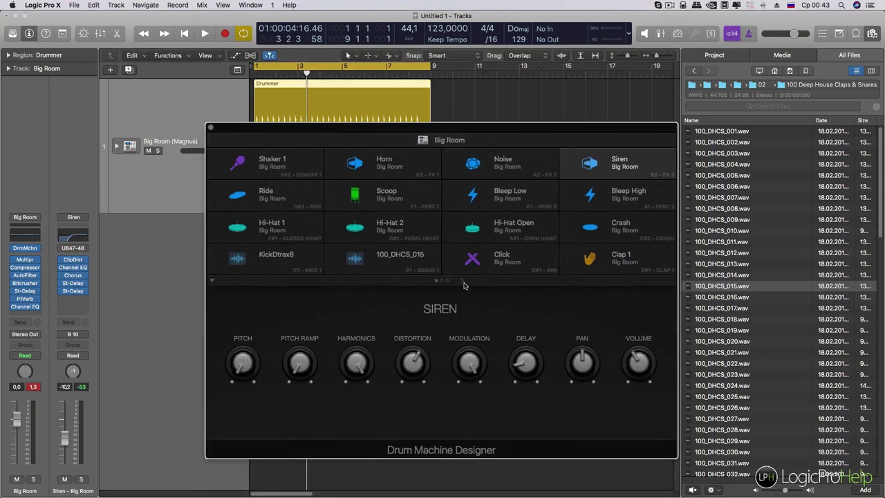
drag(432, 128, 424, 243)
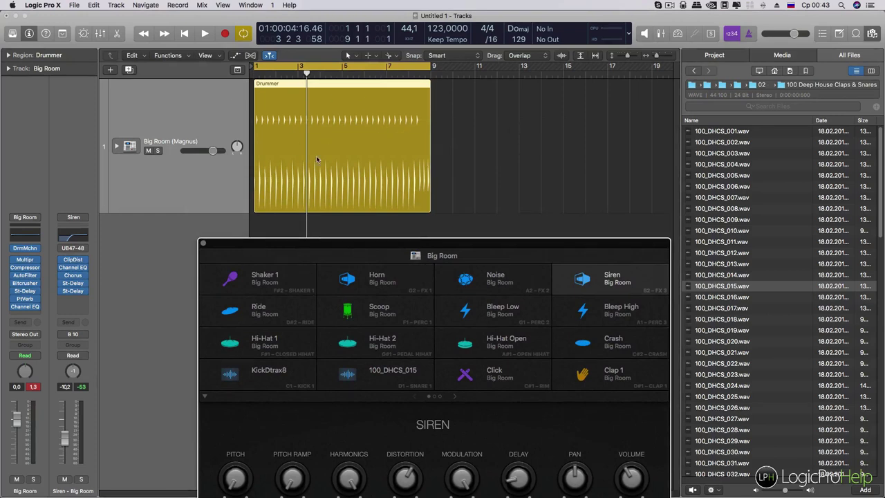
drag(369, 241, 362, 141)
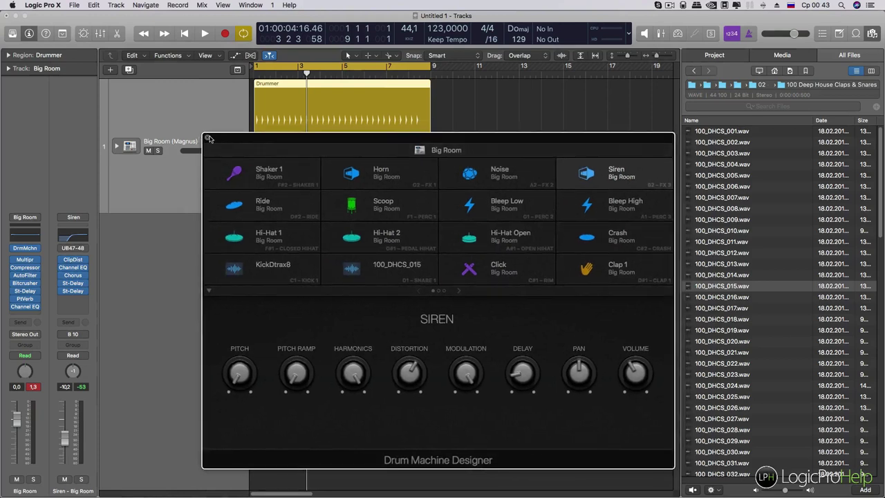
drag(302, 139, 290, 127)
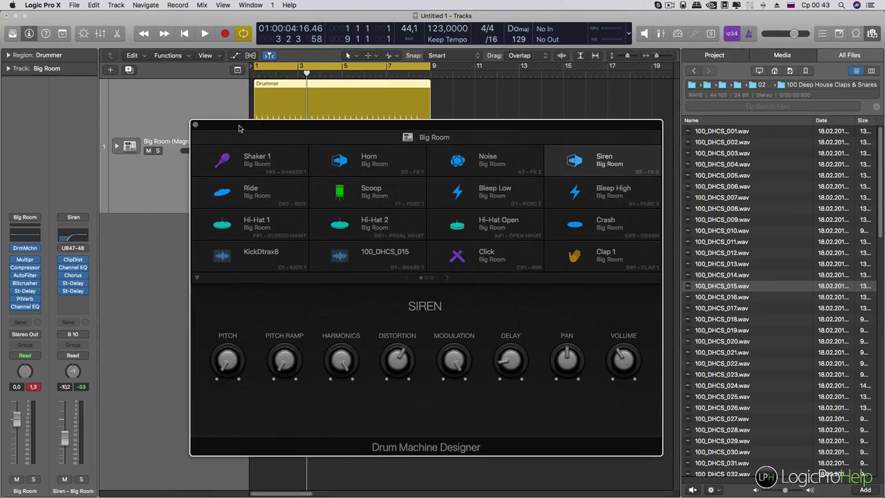
- Close Drum Machine Designer and open the Drummer region in the Drummer Editor, keeping the region selected
click(196, 125)
double_click(282, 107)
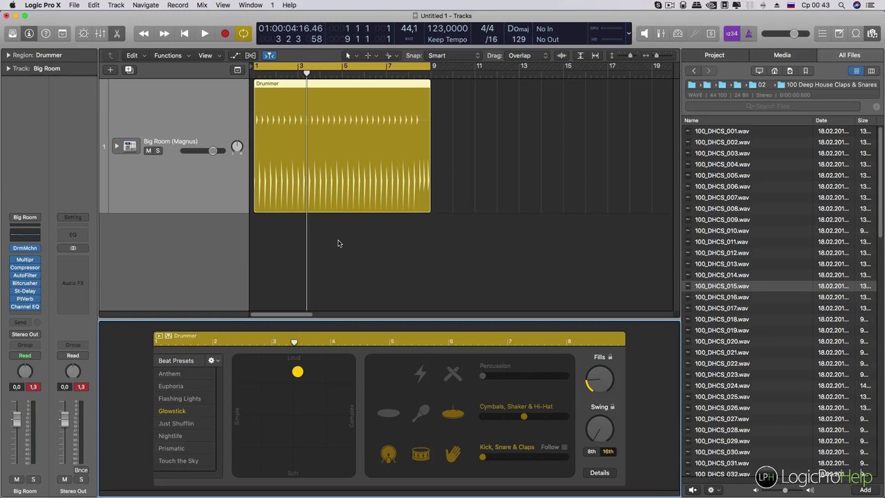
click(341, 277)
click(316, 180)
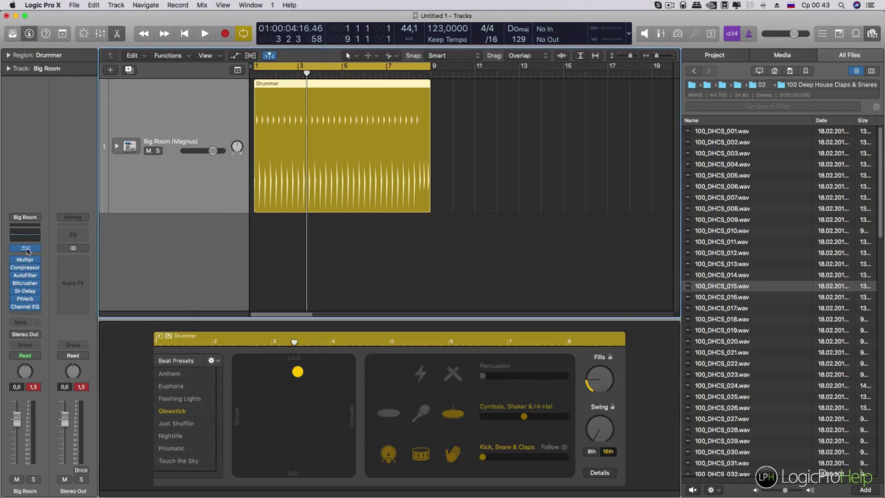
- Reopen Drum Machine Designer from the Big Room channel strip to view the kit's Mix and Effects controls, and close it
click(25, 247)
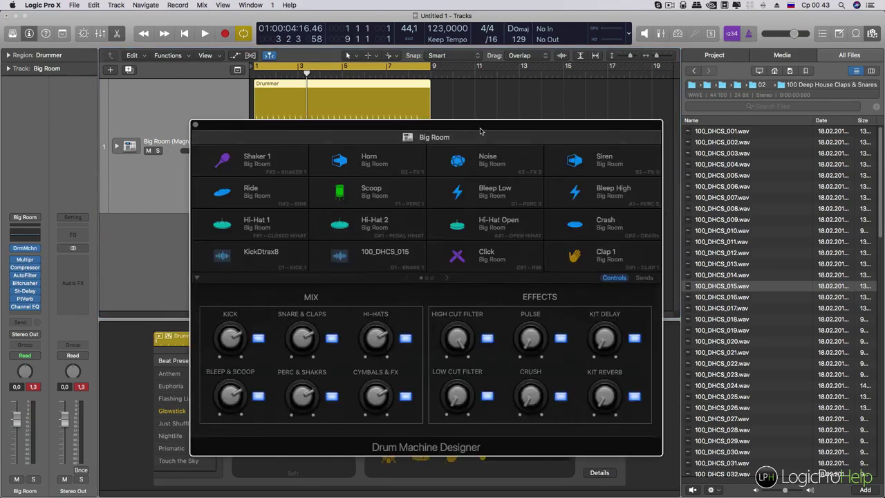
drag(480, 131, 535, 128)
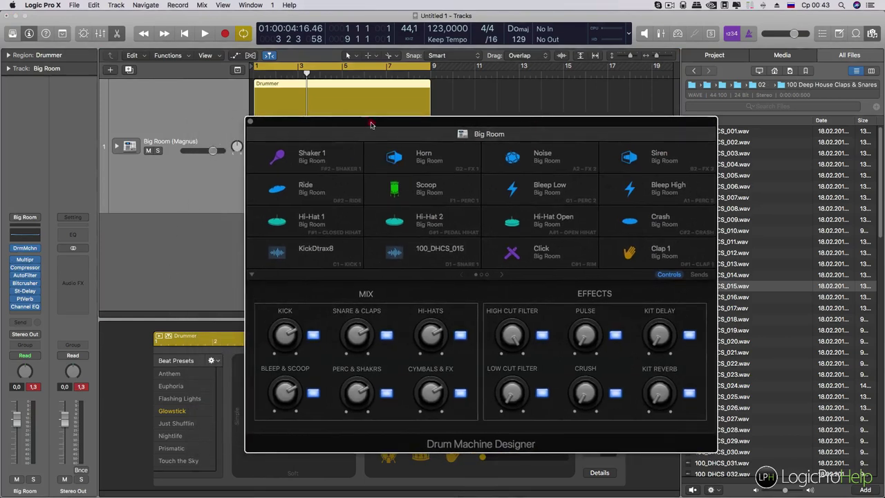
drag(370, 125, 366, 117)
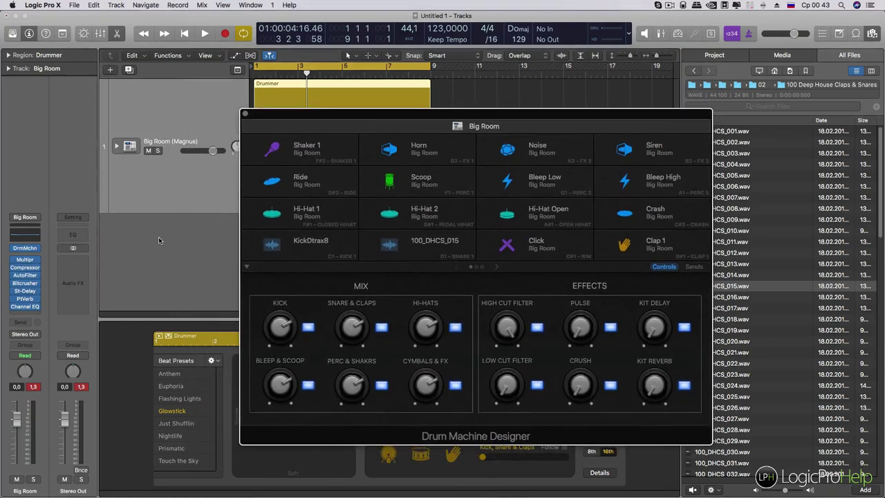
click(246, 114)
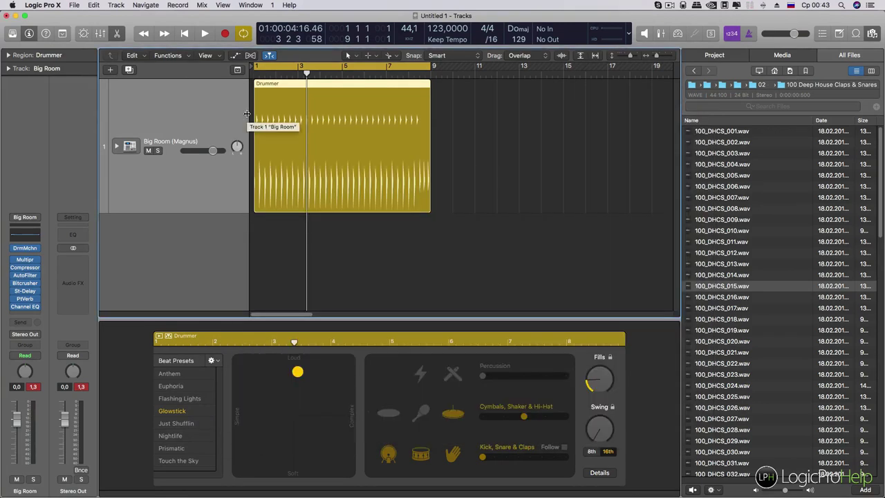